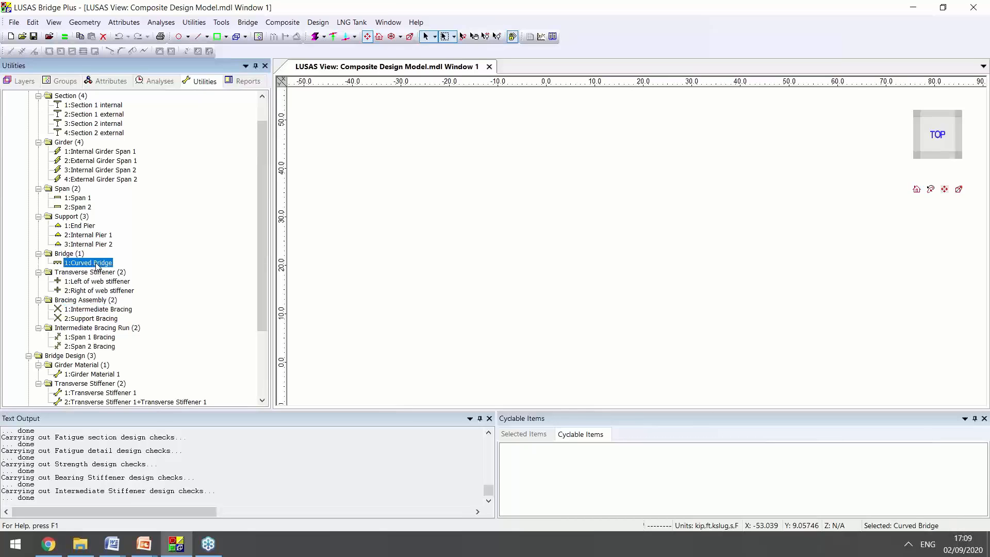
Review the Curved Bridge definition and the option for generating the defined bridge, without running the generation
double_click(97, 264)
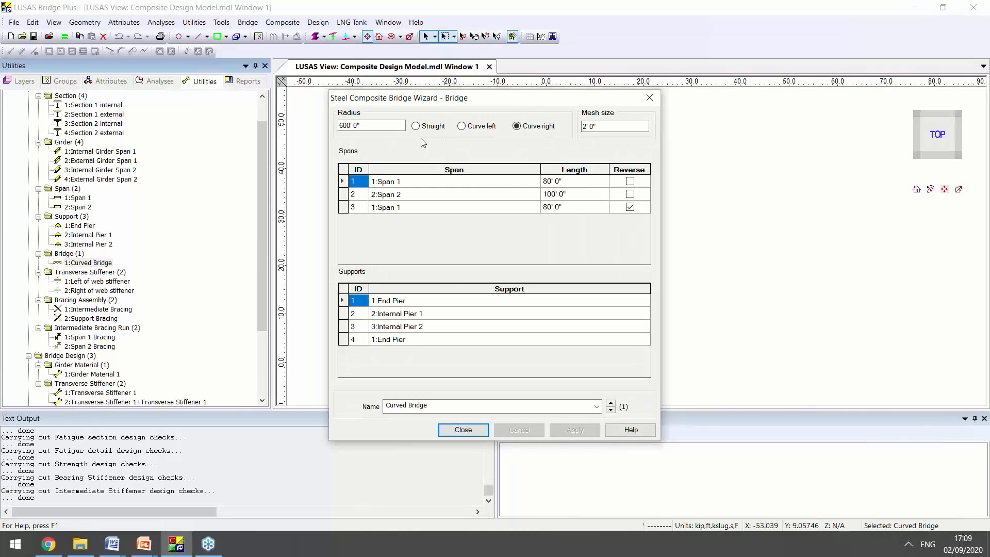
left_click(463, 430)
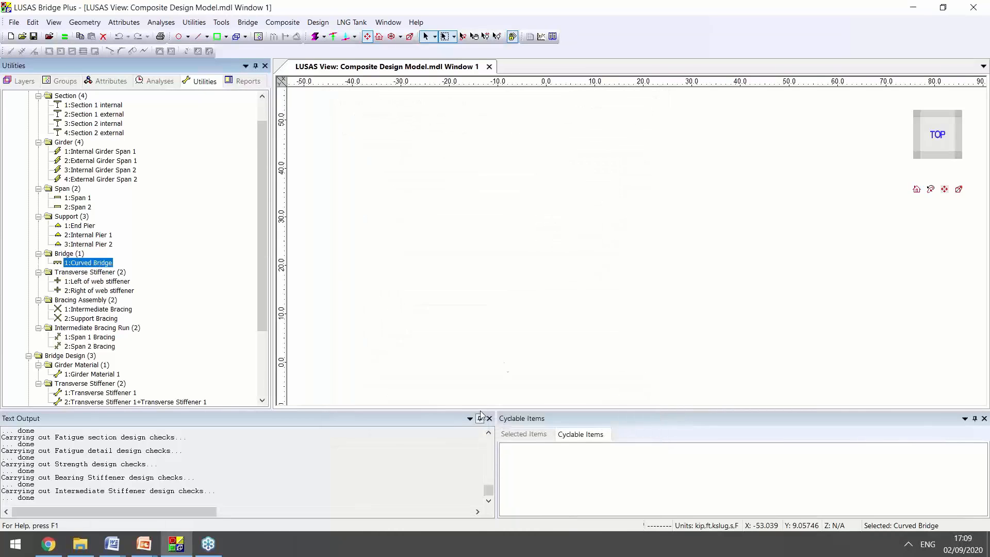
left_click(247, 22)
mouse_move(271, 49)
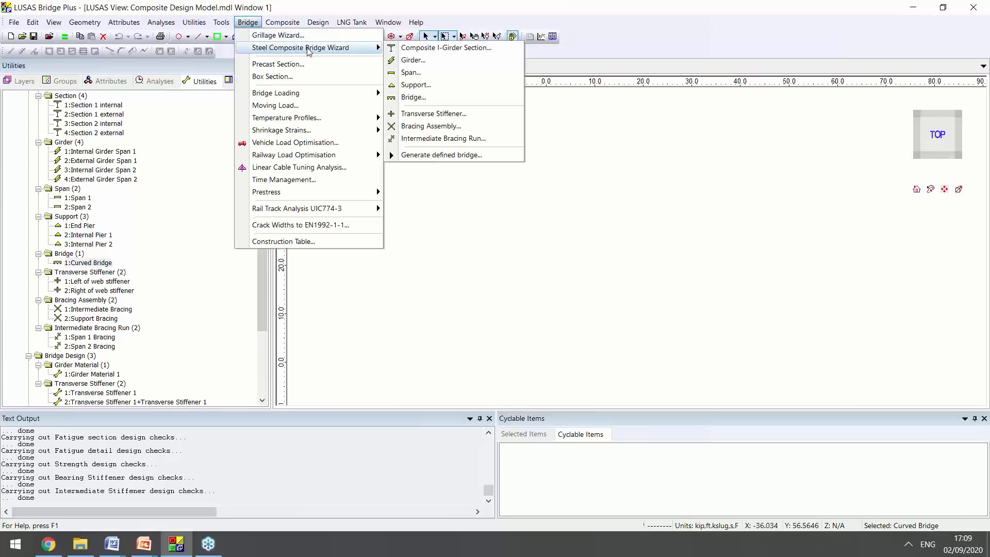
left_click(442, 154)
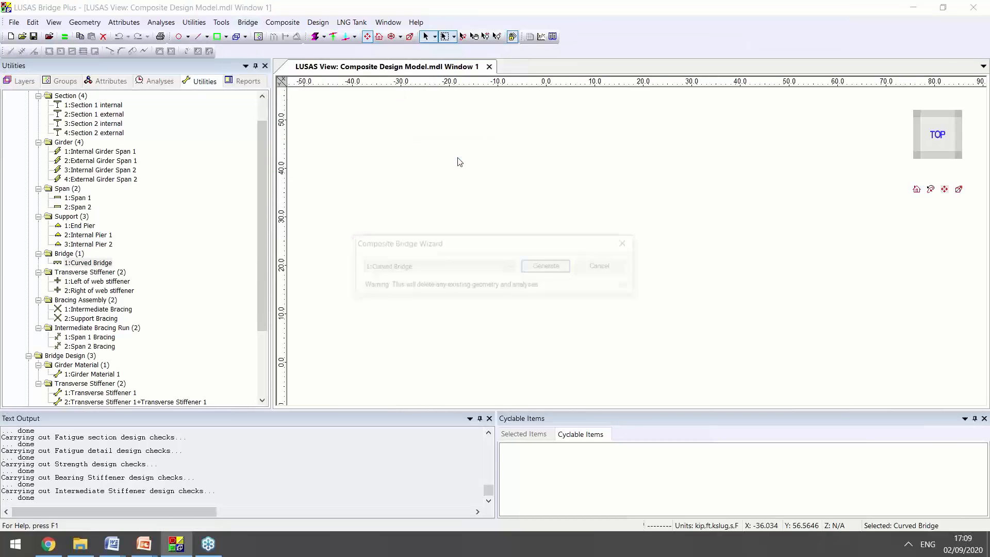
left_click(603, 266)
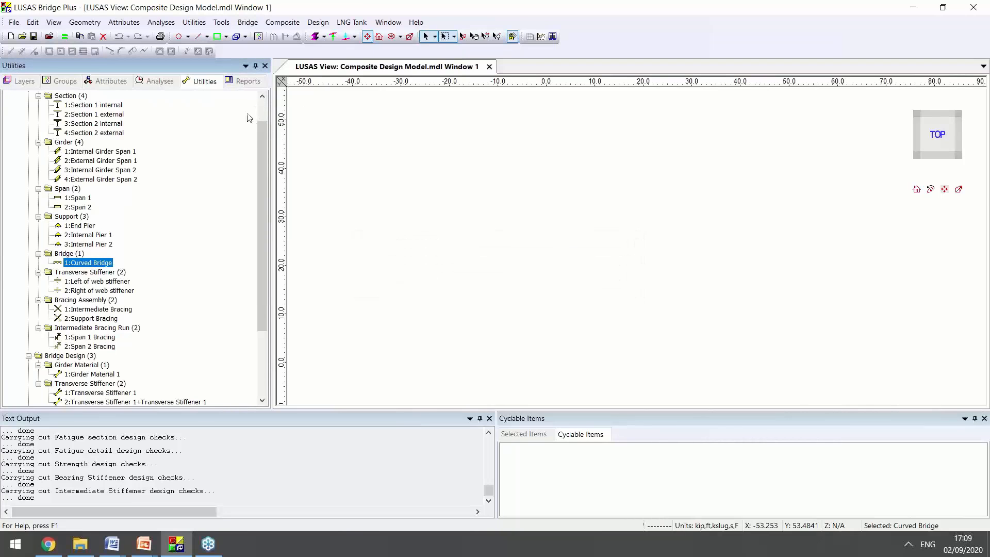
Display the completed bridge model and inspect its end supports and bracing in 3D
left_click_drag(260, 120, 261, 204)
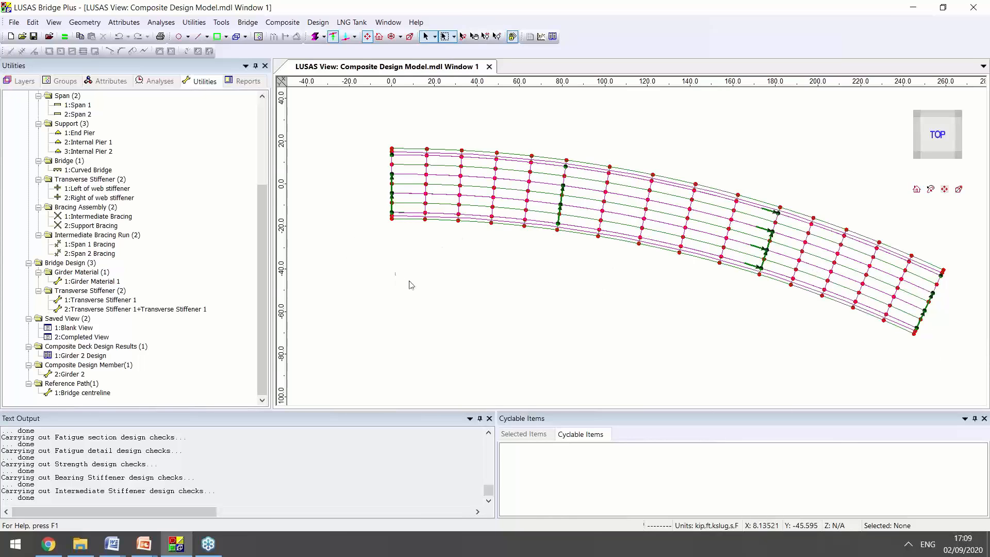
left_click(392, 218)
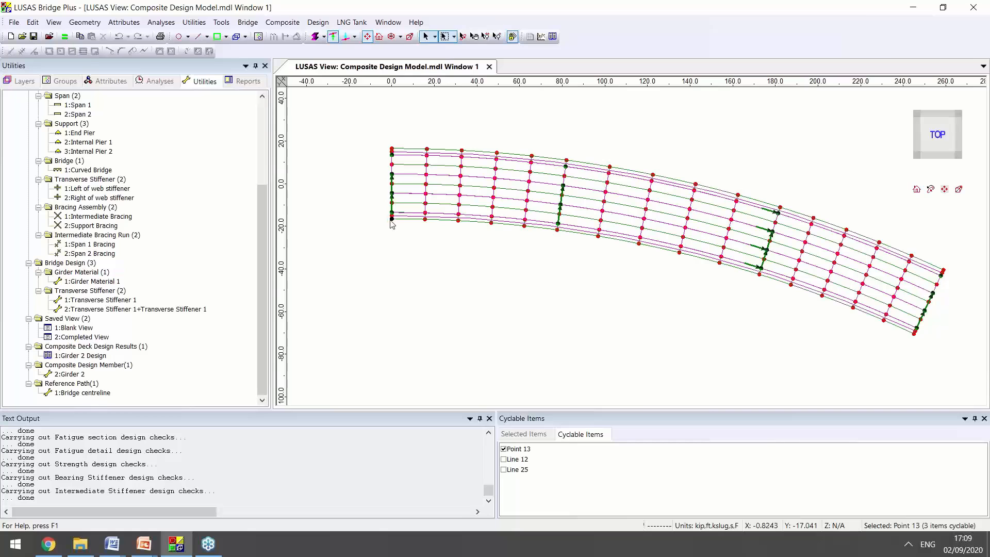
middle_click_drag(497, 360, 601, 227)
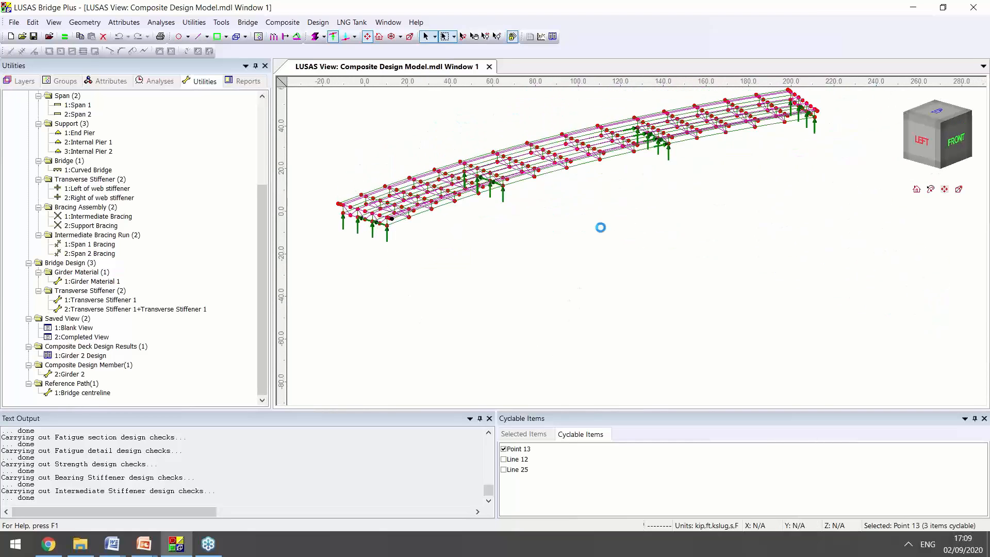
middle_click_drag(435, 263, 442, 264)
scroll(523, 351, "up", 5)
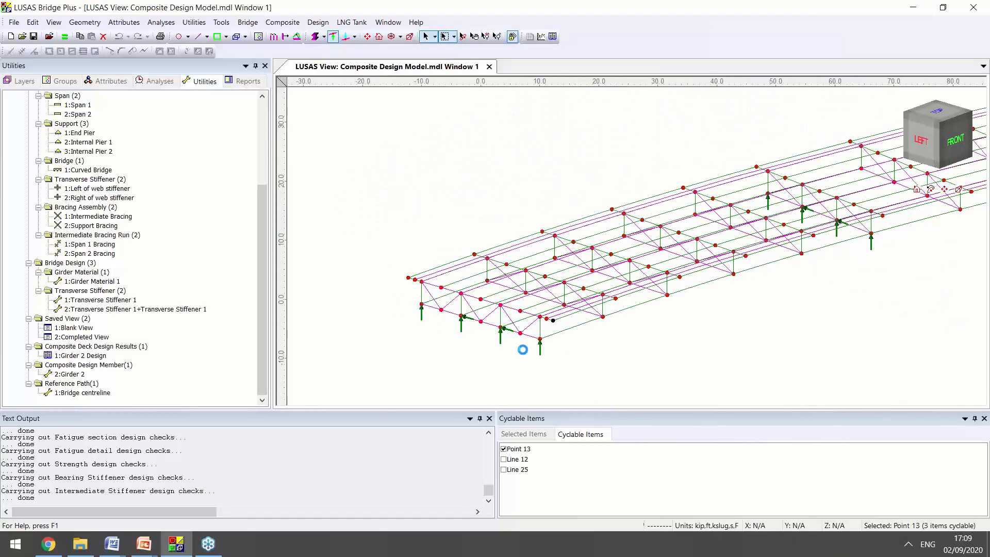
middle_click_drag(514, 364, 537, 296)
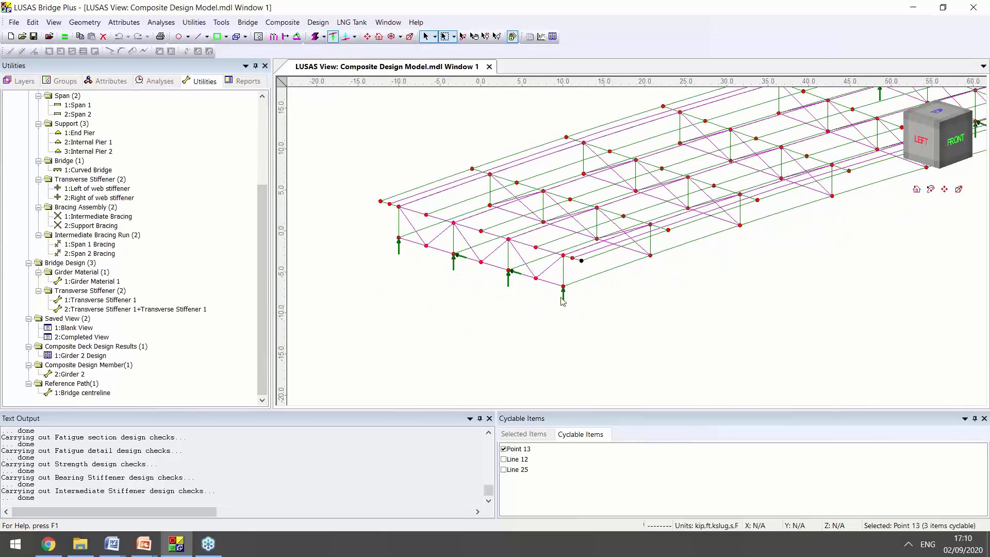
Show the bridge members with fleshed cross-sections and inspect the deck slab, girders and end bracing
left_click(315, 36)
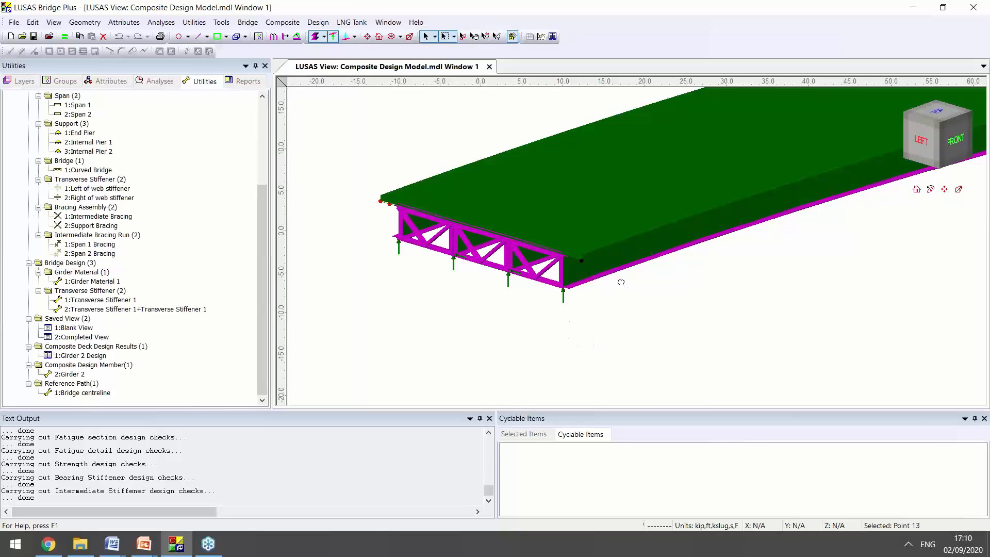
middle_click_drag(620, 283, 591, 307)
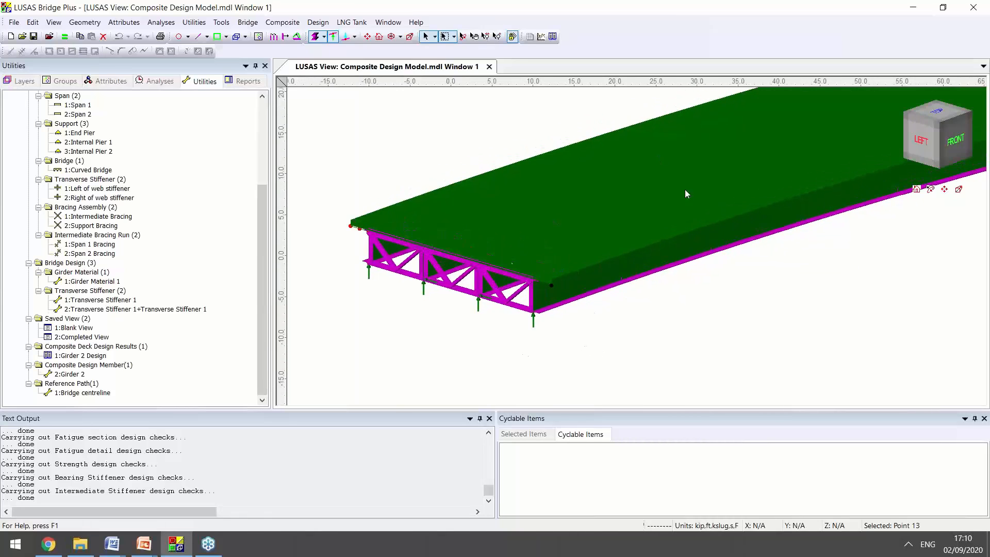
middle_click_drag(686, 194, 603, 178)
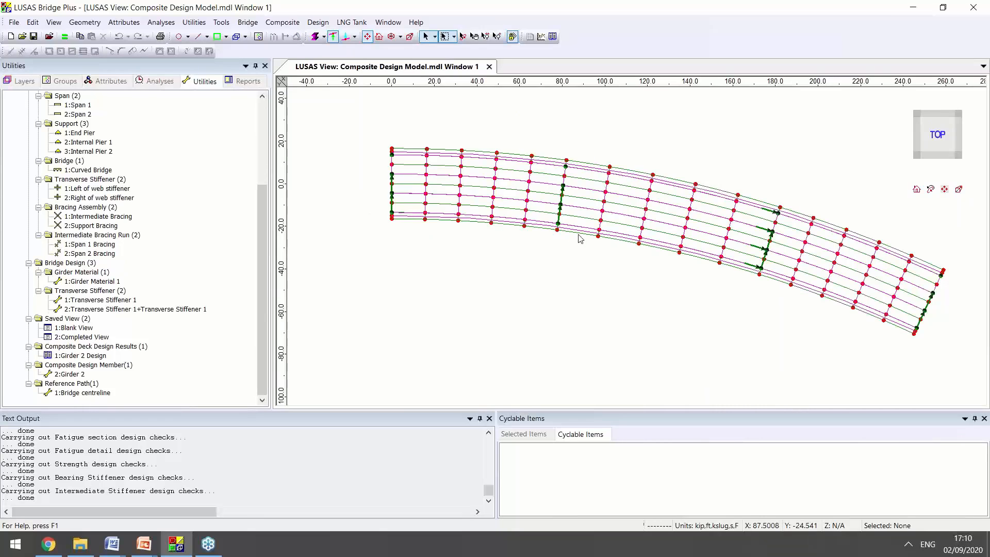
Select all members of the Girder 2 group and view them within the 3D bridge model
mouse_move(581, 240)
left_click(65, 81)
left_click(63, 170)
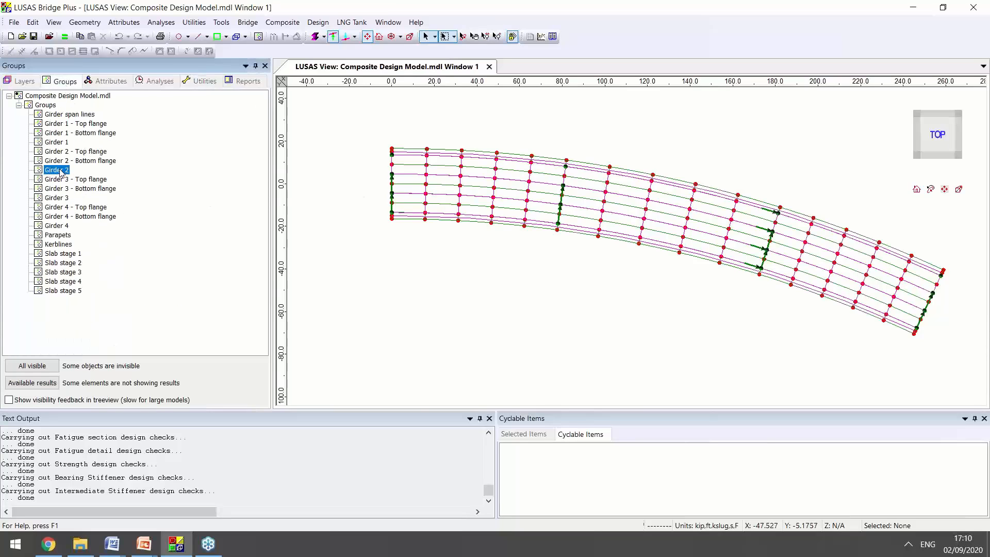
right_click(62, 170)
left_click(107, 299)
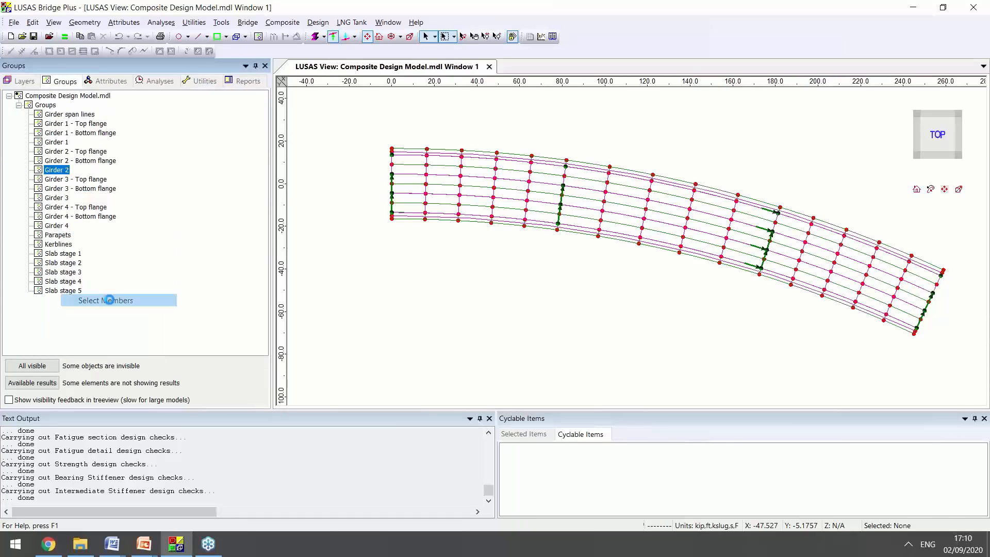
middle_click_drag(525, 320, 688, 227)
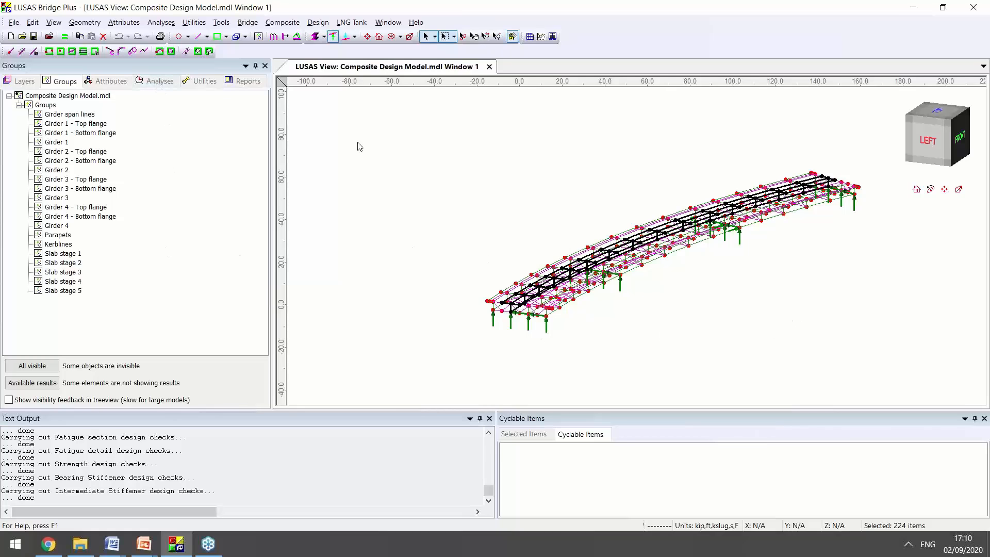
Review the general arrangement, shear connectors and design locations of the Girder 2 composite design member
left_click(201, 81)
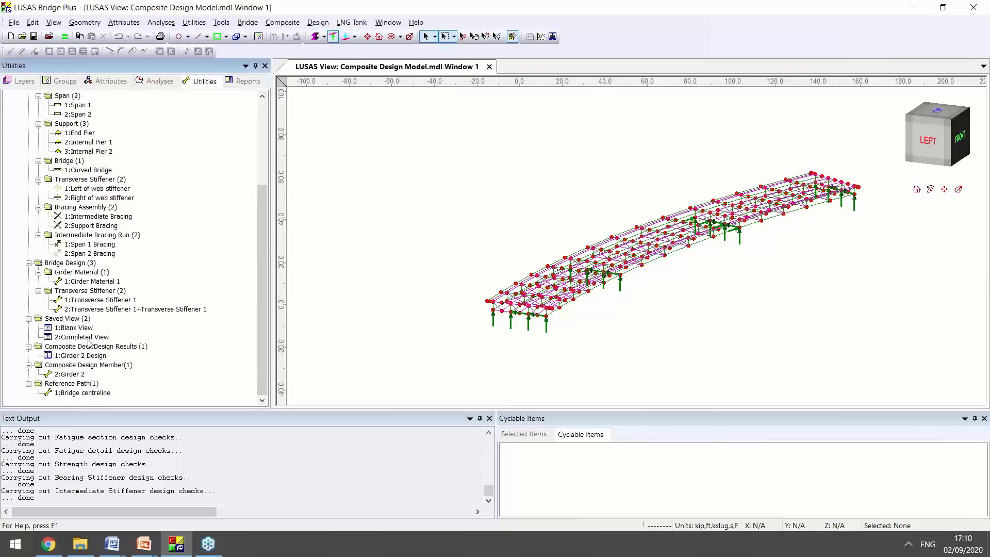
double_click(78, 374)
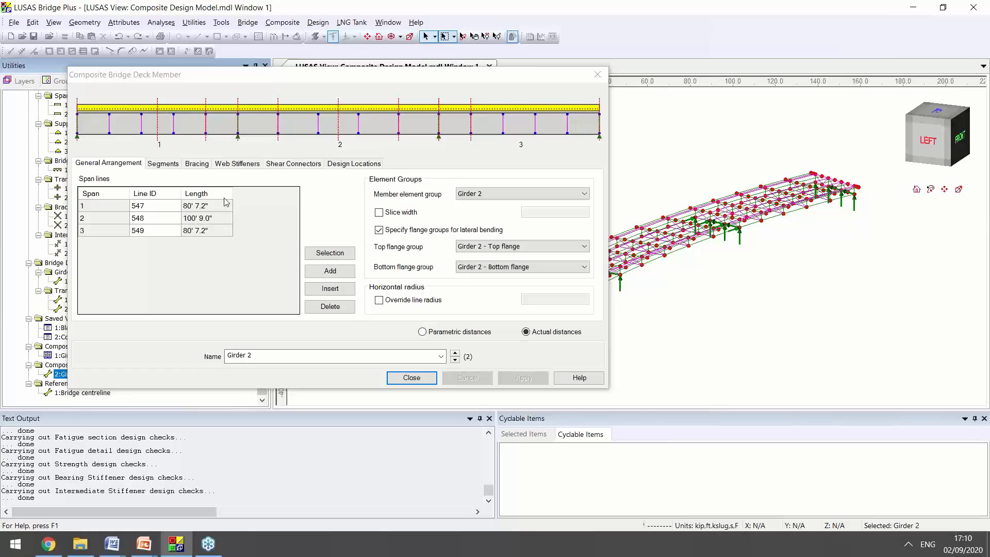
left_click(289, 164)
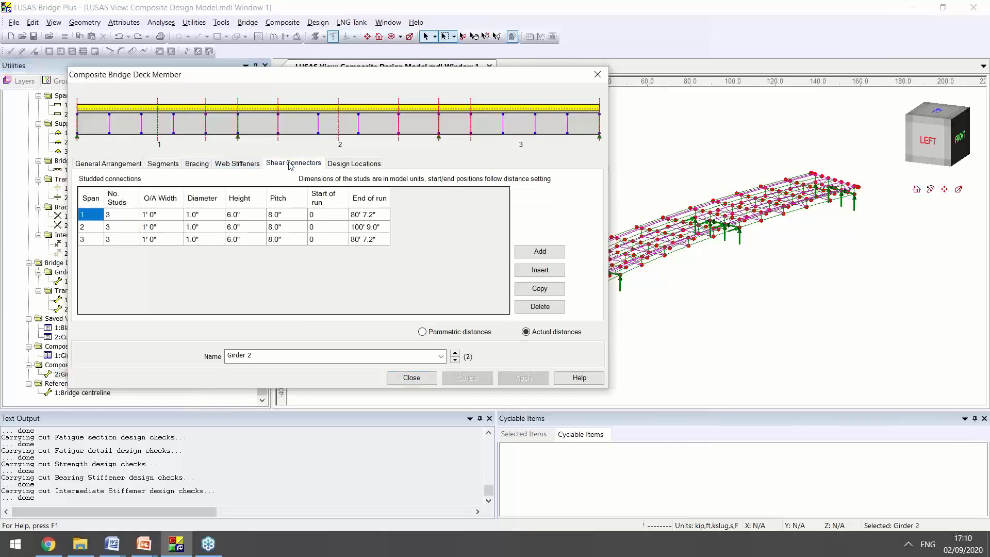
left_click(358, 165)
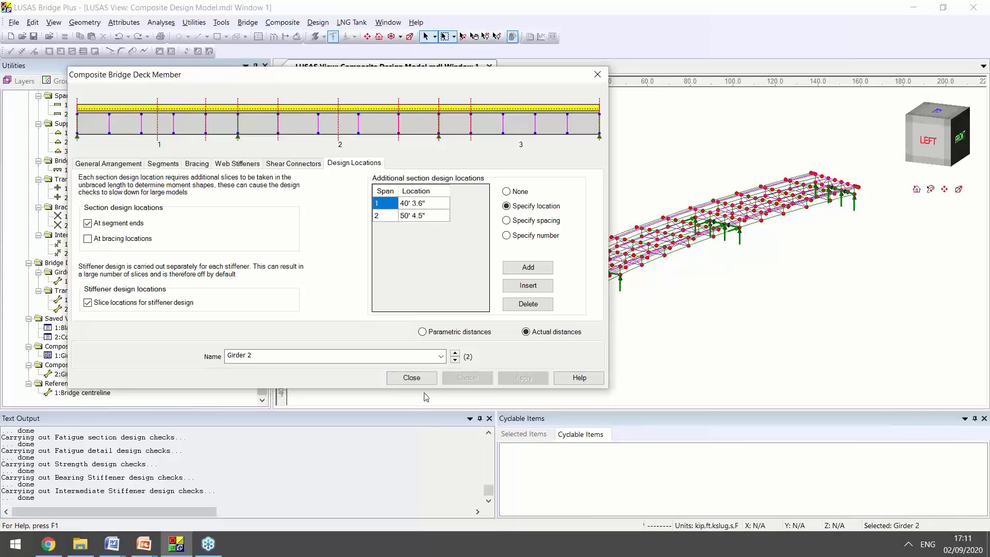
left_click(413, 378)
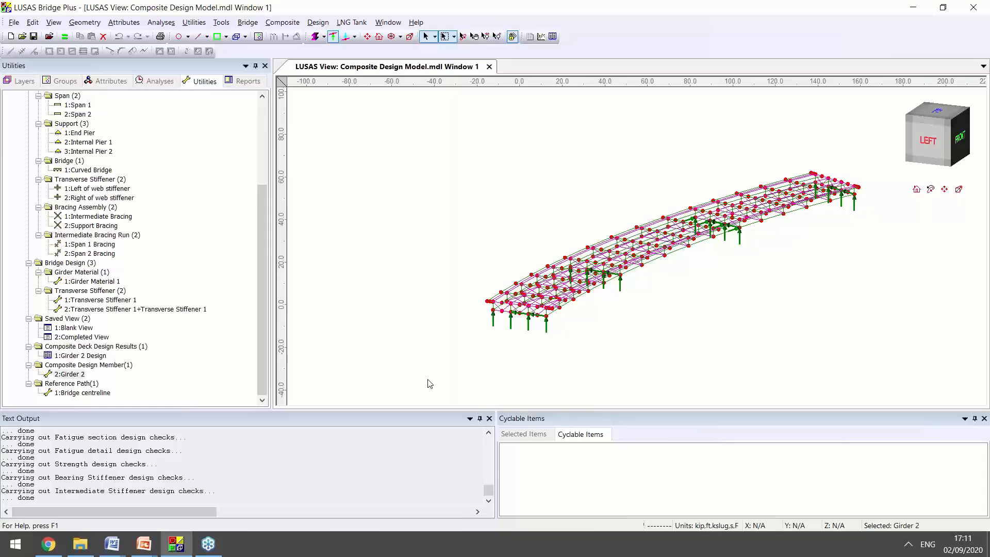
Review the in-service loadcases of the Girder 2 Design definition, including the Strength I dead, permanent and transient load phases
right_click(95, 360)
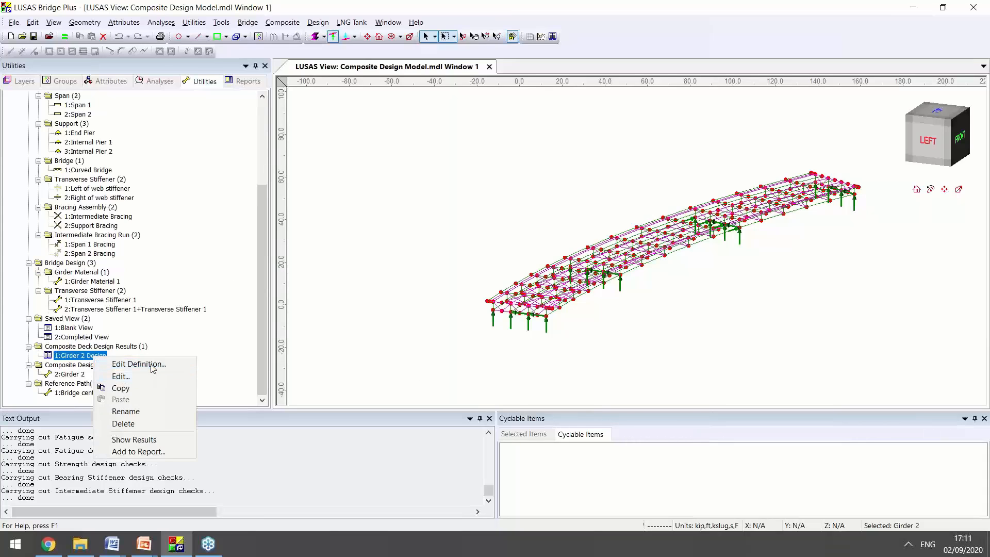
left_click(124, 362)
left_click(475, 88)
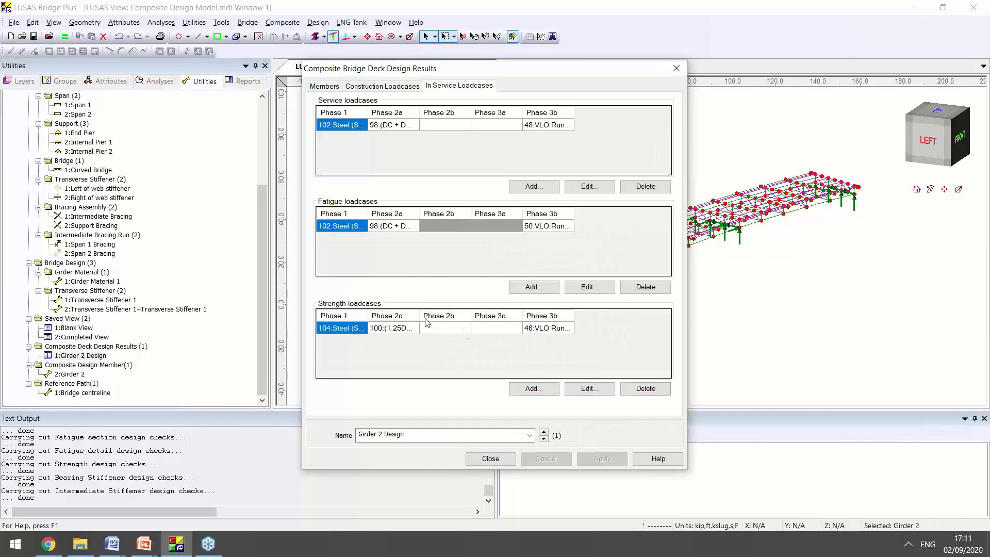
left_click(589, 388)
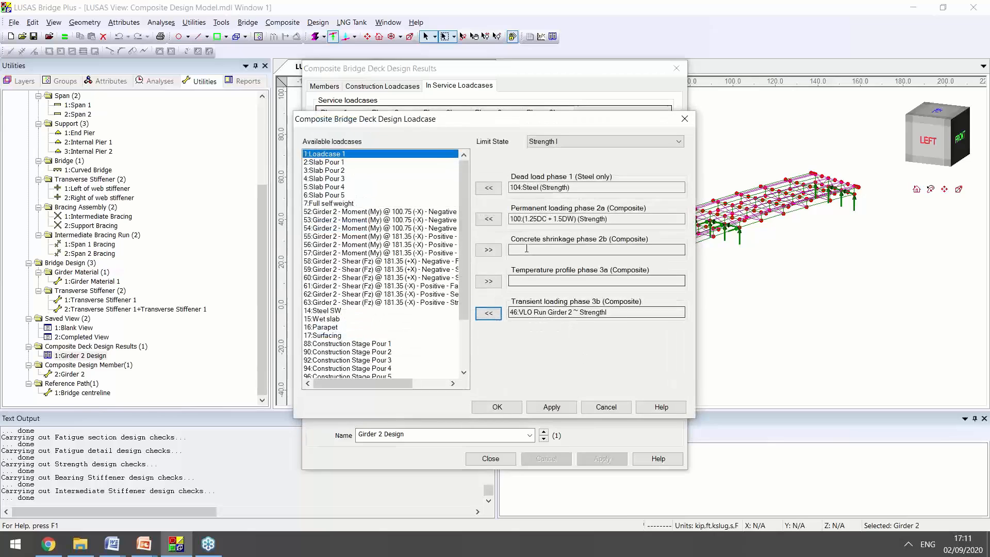
left_click(593, 188)
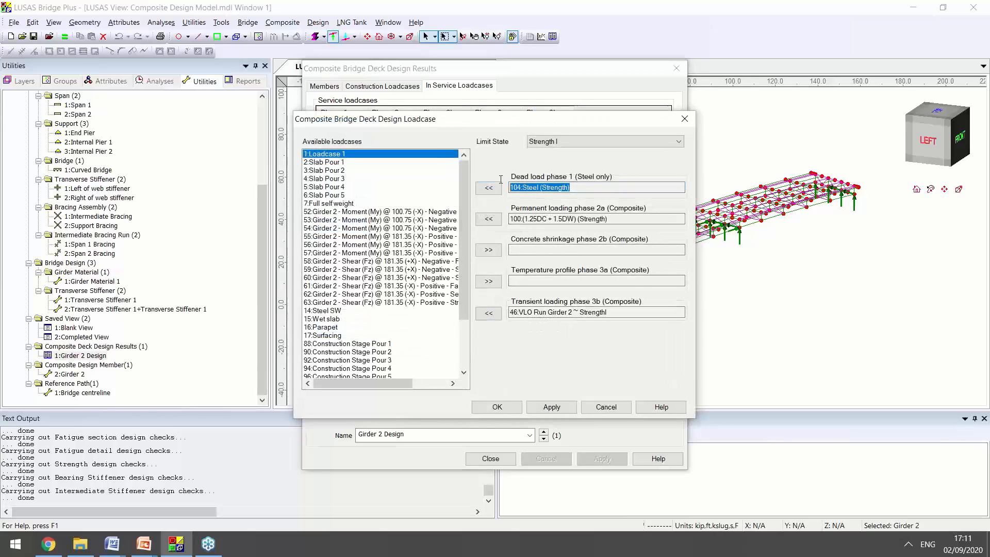
left_click(604, 189)
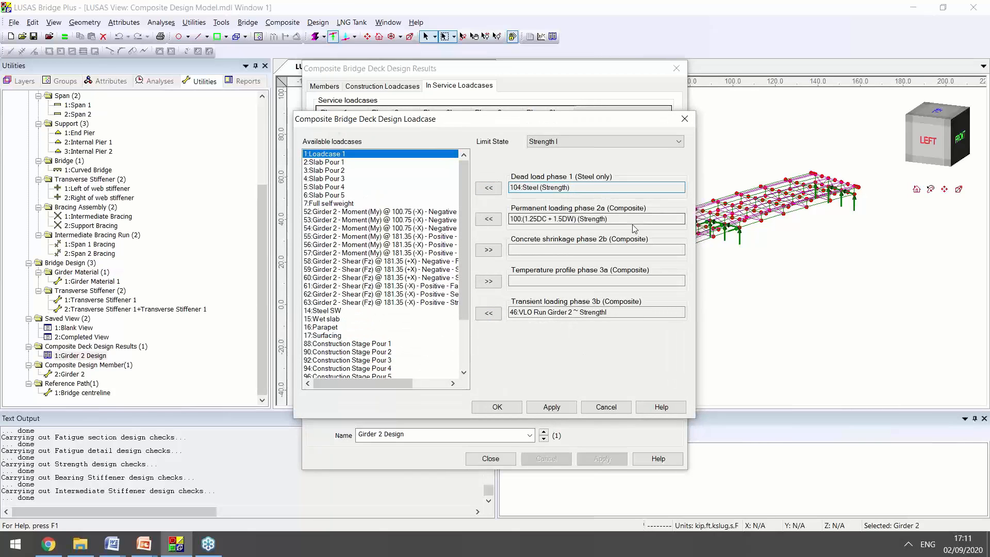
left_click_drag(621, 219, 510, 216)
left_click(579, 220)
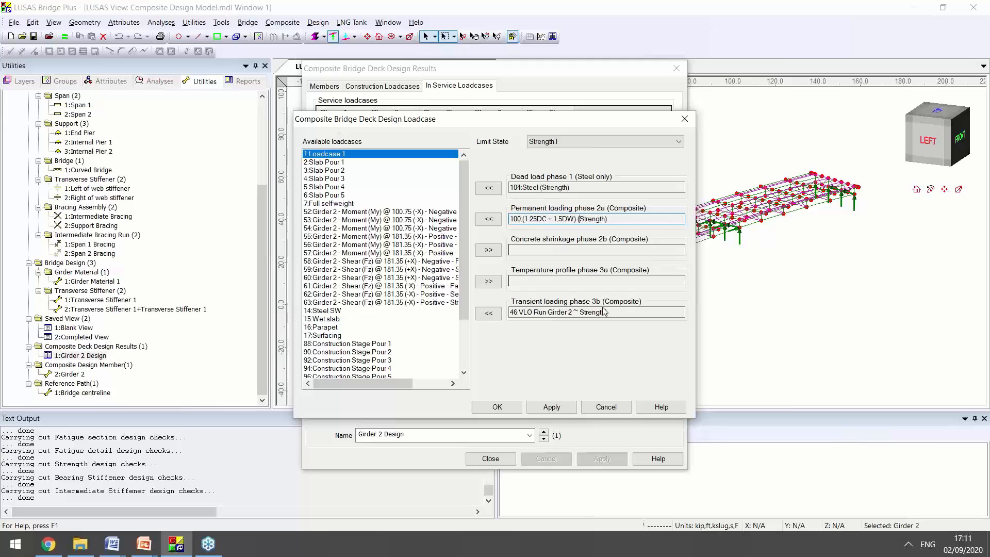
left_click(622, 313)
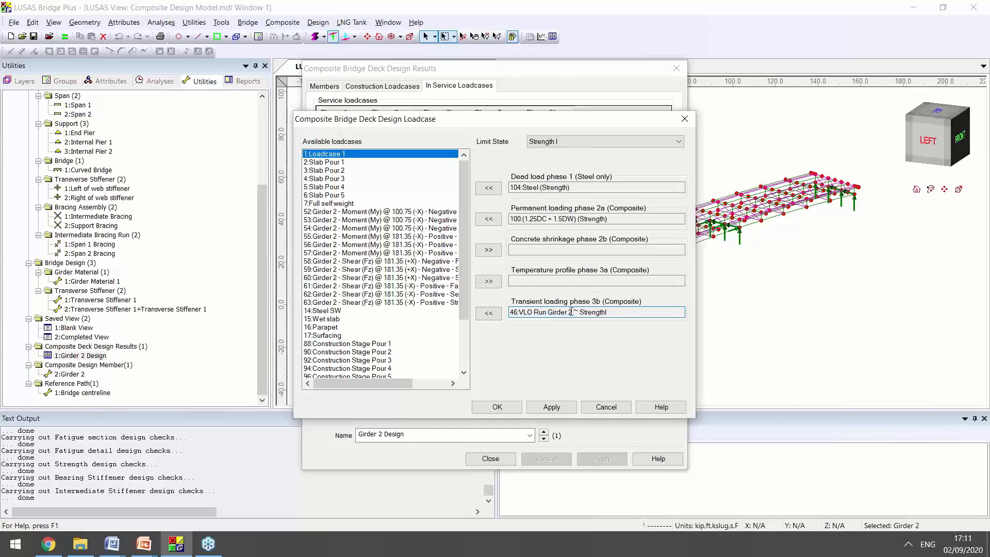
left_click(606, 407)
left_click(490, 458)
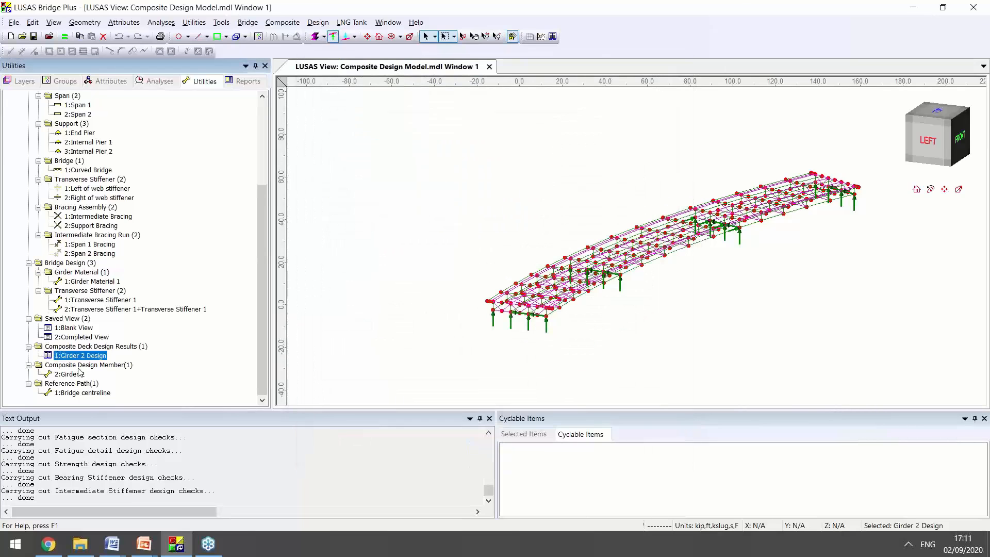
Show the Girder 2 Design results and open the detailed calculations for the 6.10.5 Fatigue and Fracture Limit State (Section) check
right_click(88, 357)
left_click(108, 437)
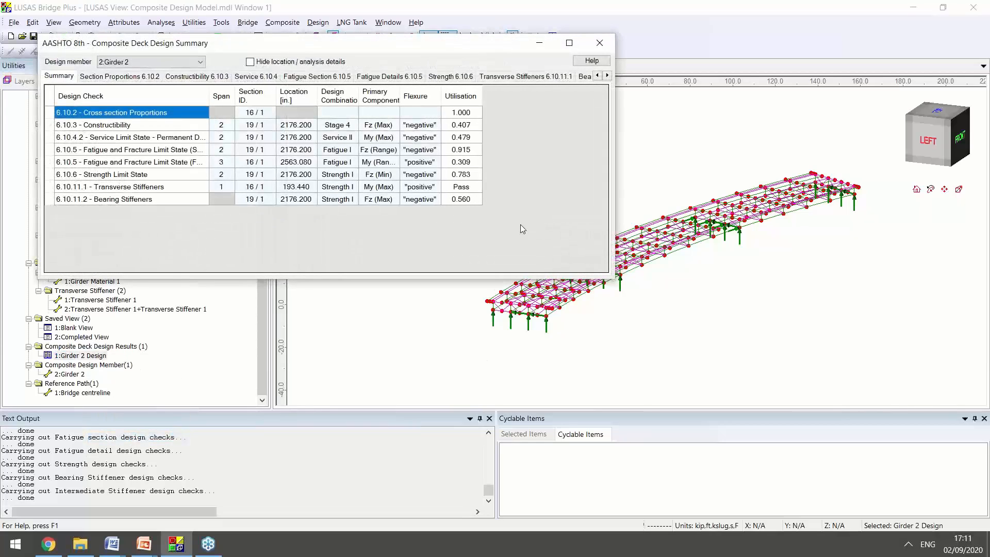
left_click(473, 150)
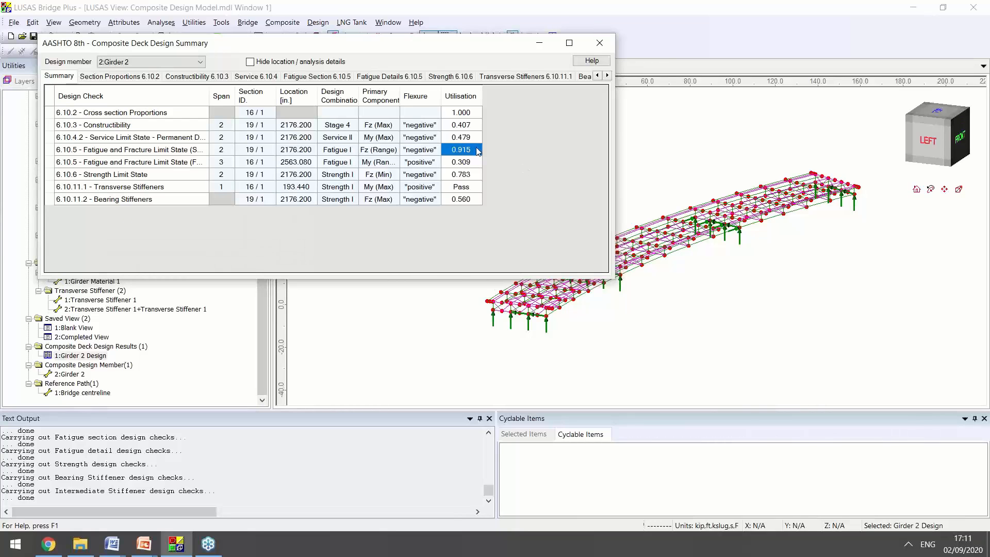
right_click(469, 153)
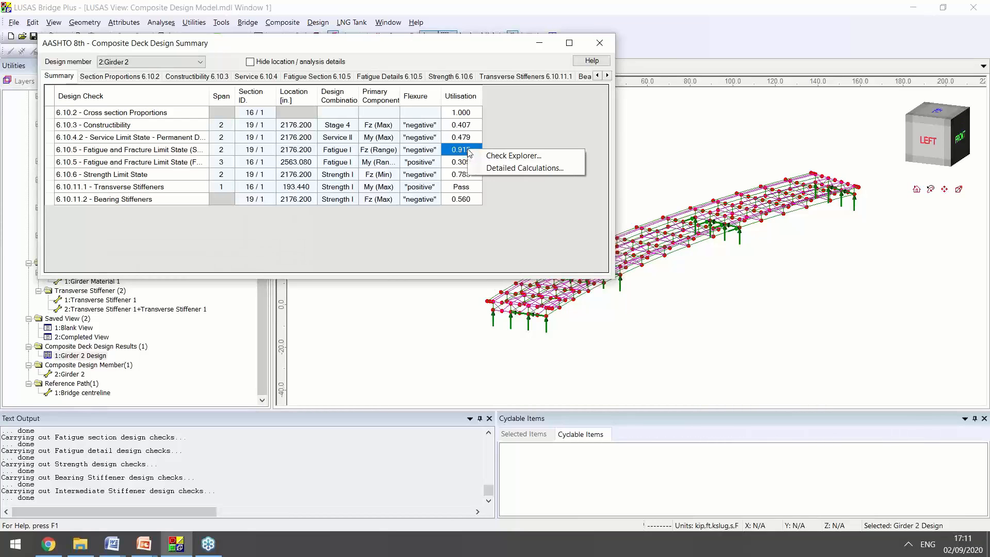
left_click(503, 172)
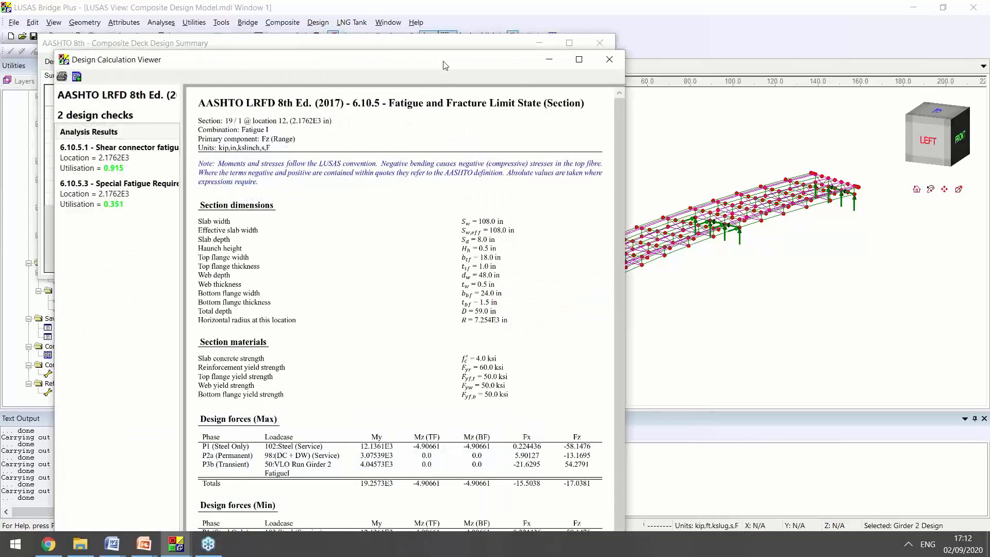
double_click(444, 65)
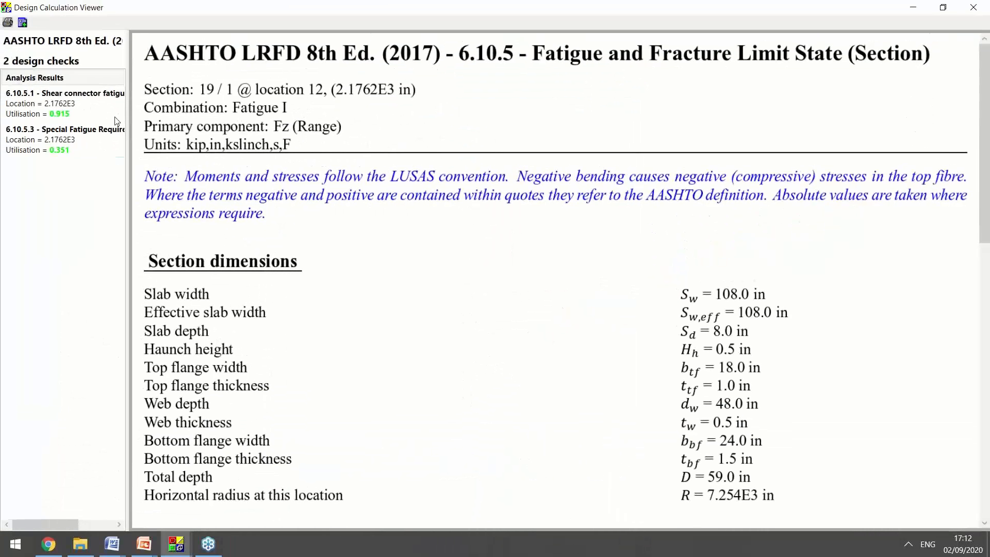
Examine the 6.10.5.1 shear connector fatigue calculation, including the fatigue resistance, required stud pitch and stud weld stresses
left_click(73, 102)
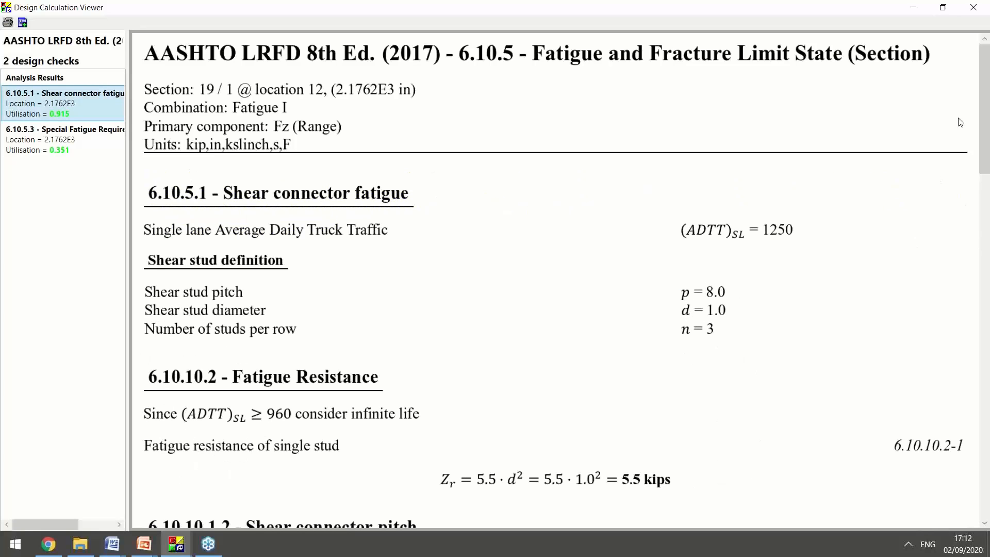
scroll(958, 144, "down", 5)
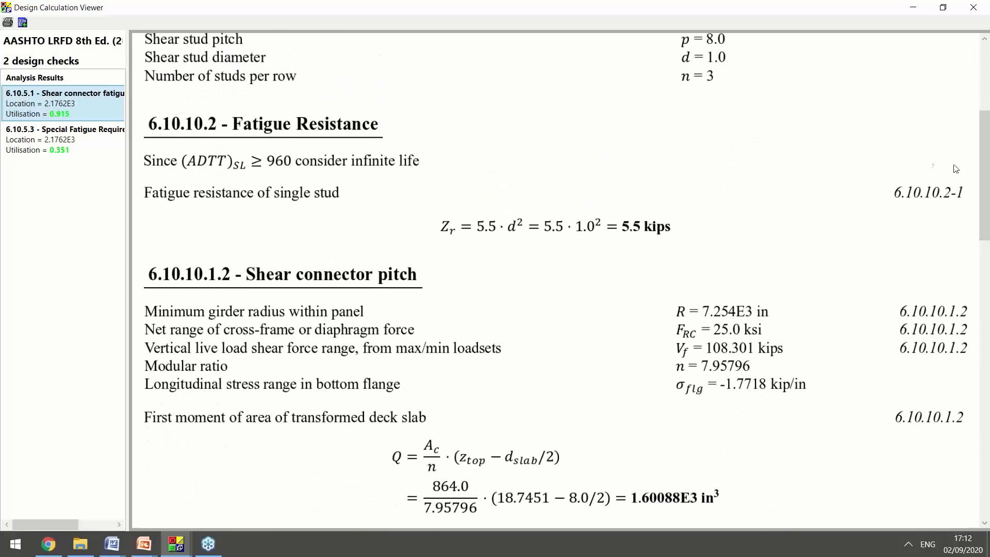
left_click_drag(985, 177, 986, 400)
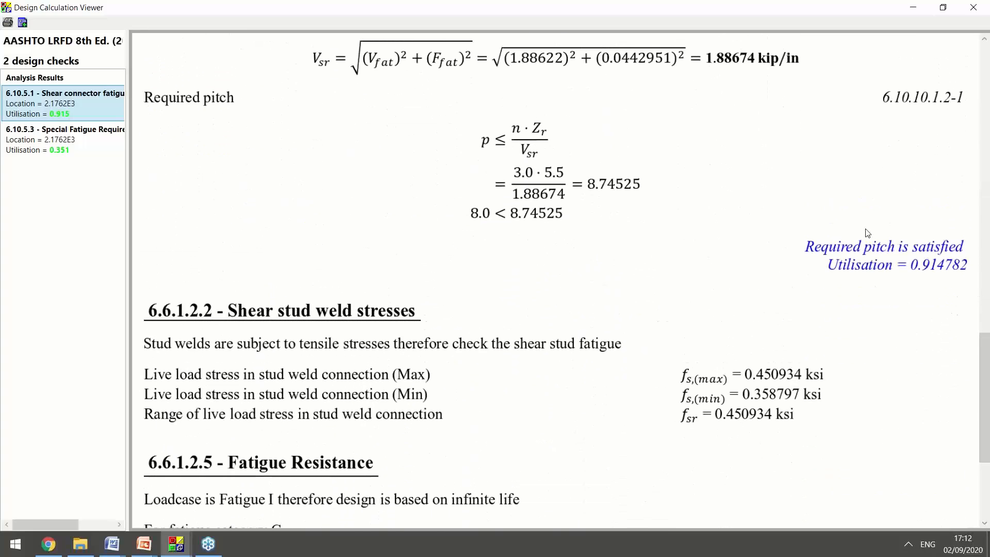